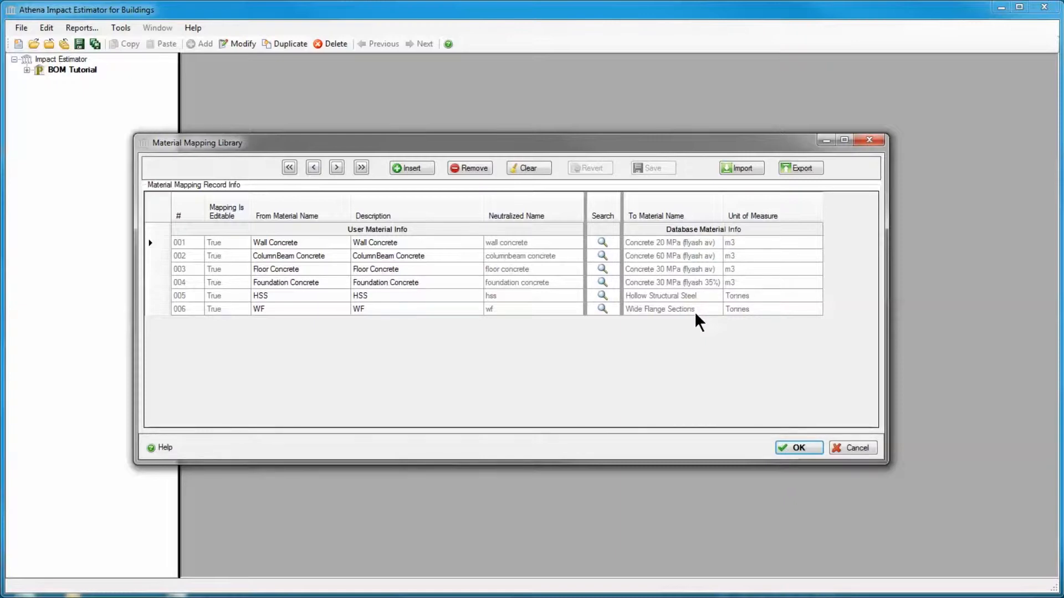
Export the material mapping library to the Sample Files folder as Mapping Table.xml and close the library
left_click(798, 171)
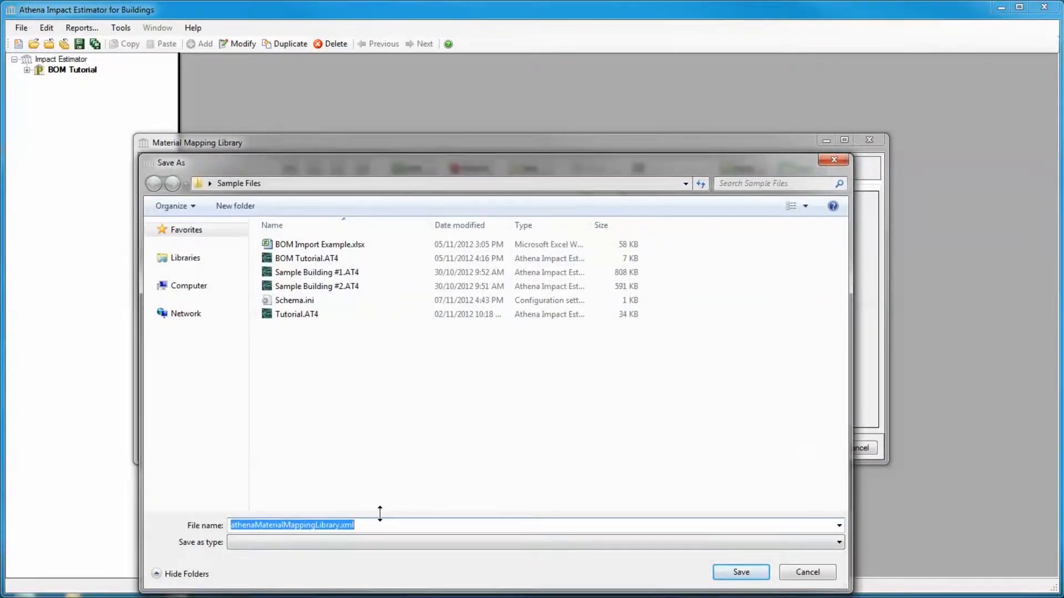
type("Mapp")
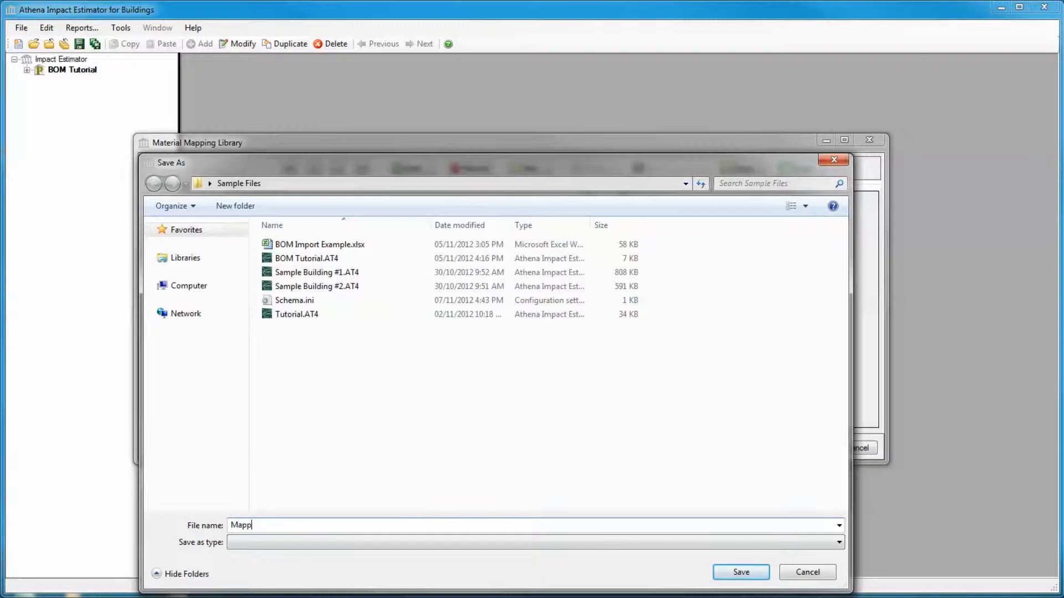
type("ing Table.xml")
left_click(741, 570)
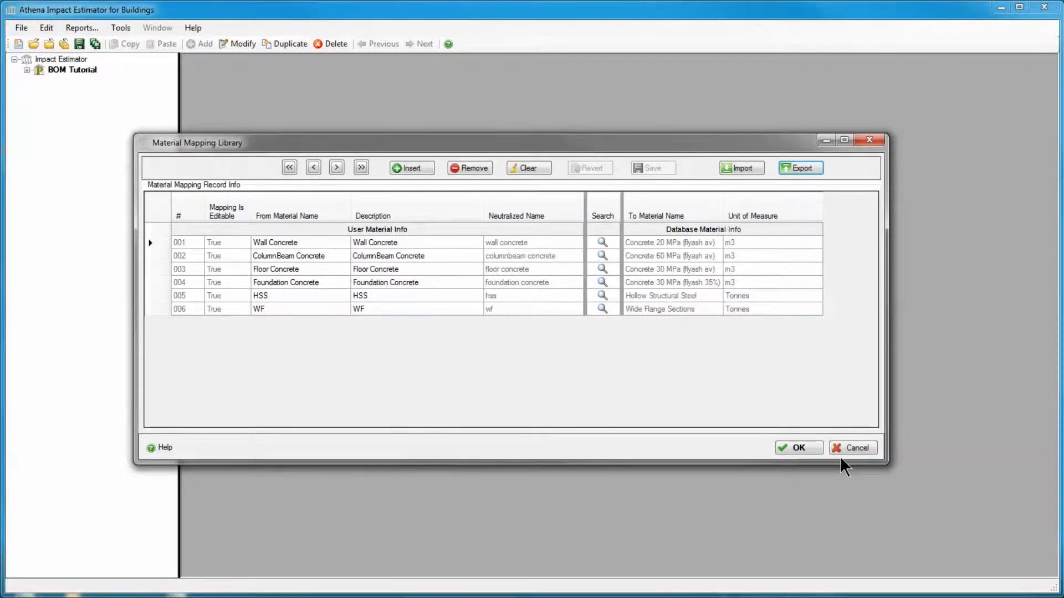
left_click(797, 450)
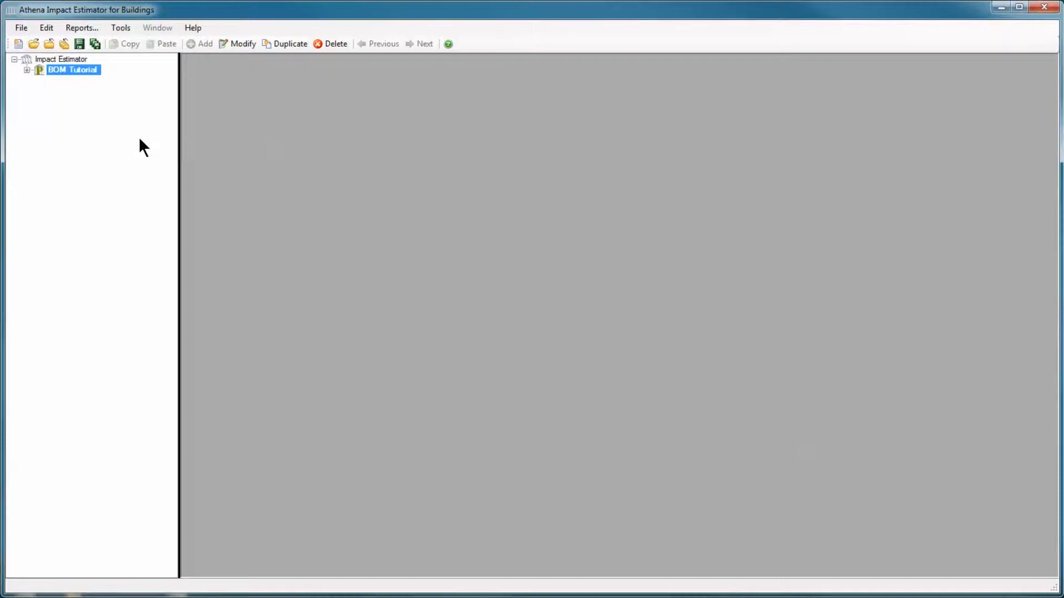
Open the material mapping library, remove the WF and HSS mappings, and accept the changes
left_click(121, 29)
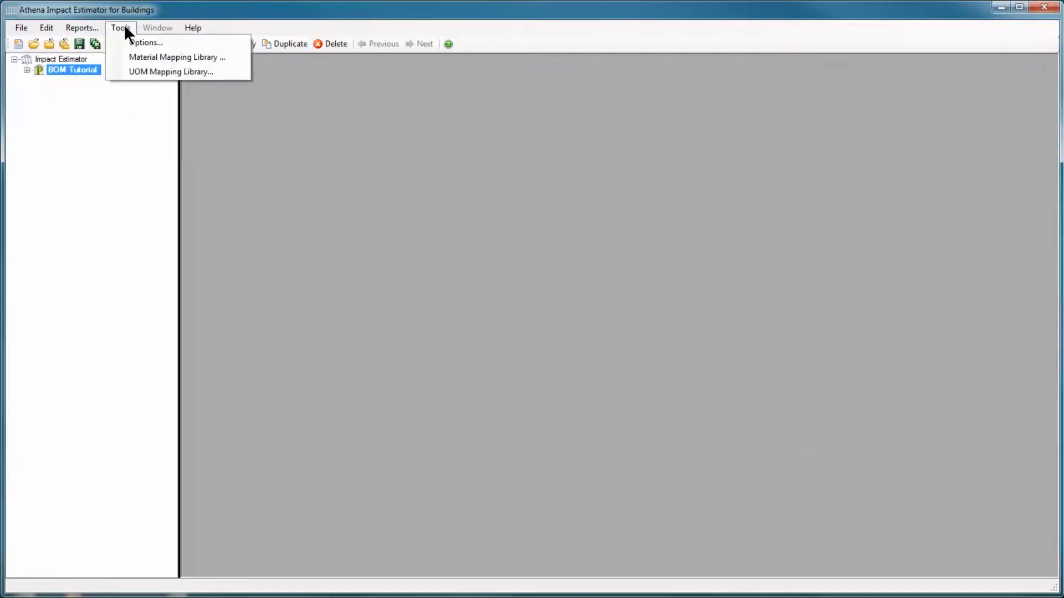
left_click(137, 56)
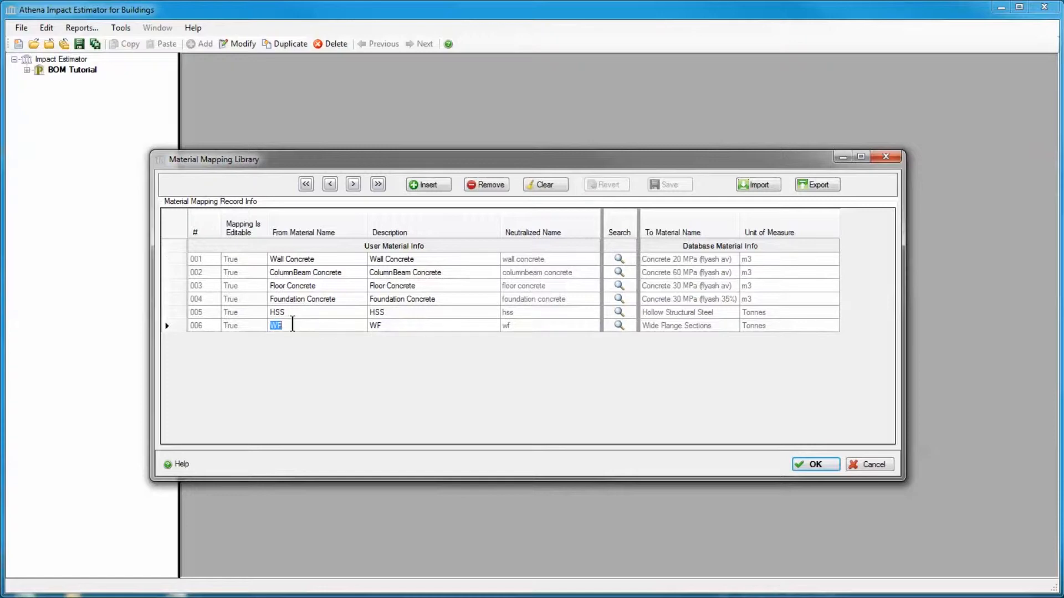
left_click(487, 186)
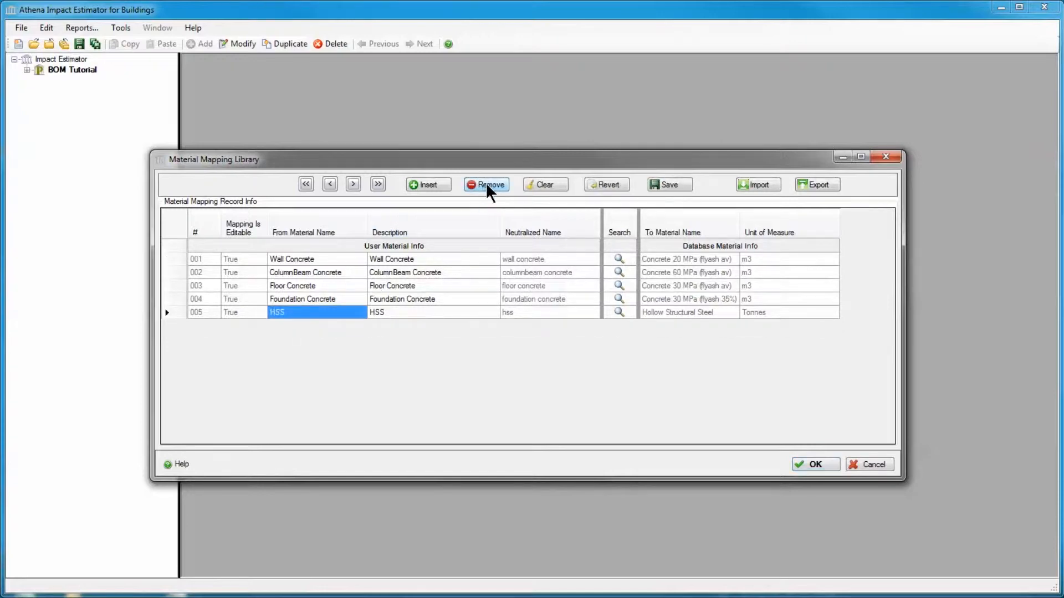
left_click(306, 313)
left_click(483, 187)
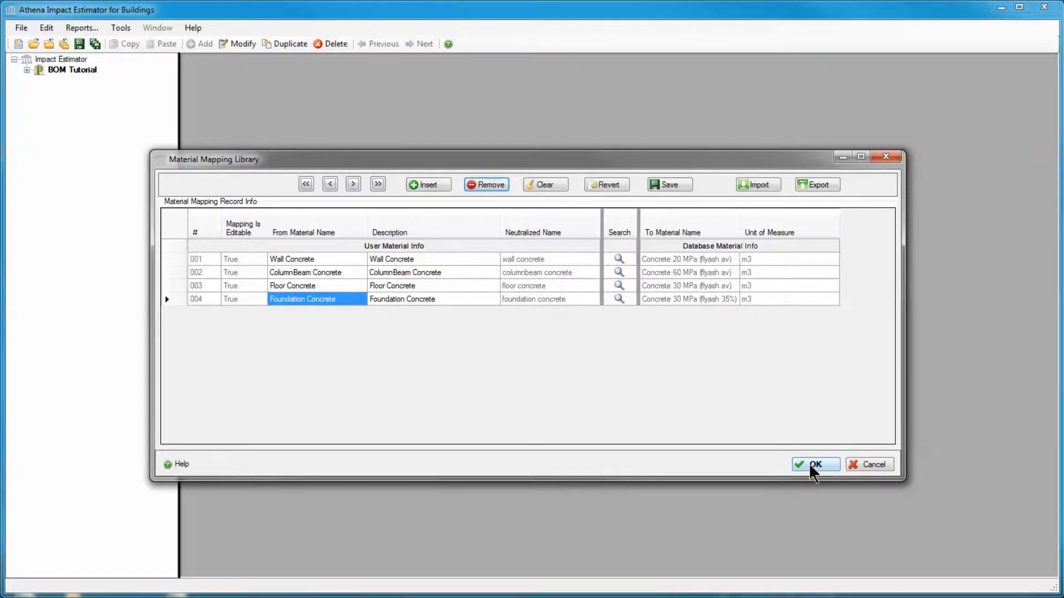
left_click(813, 465)
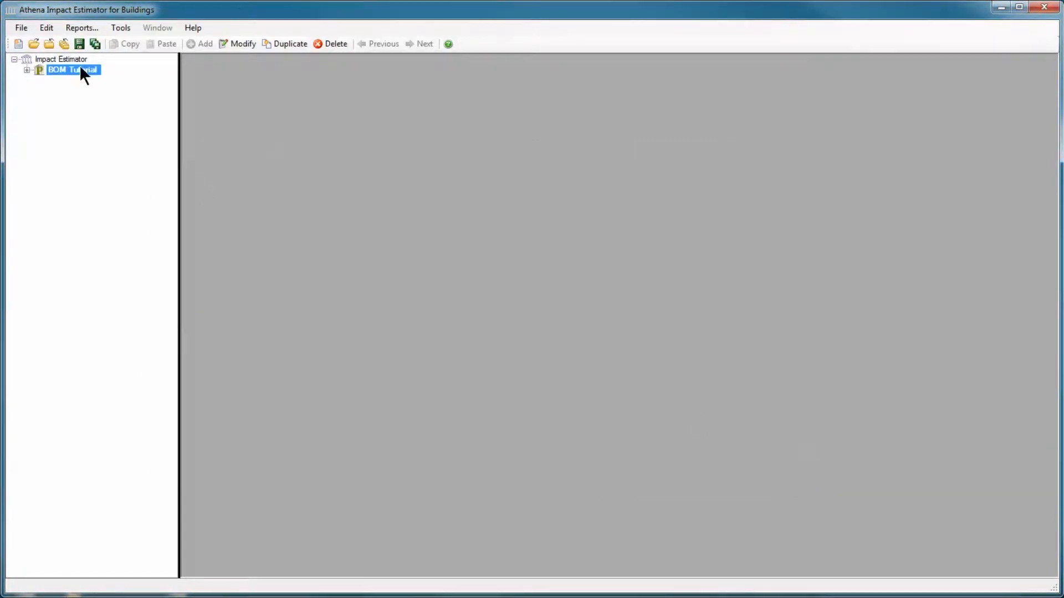
Reopen the material mapping library to review the remaining mappings, then close it without changes
left_click(116, 27)
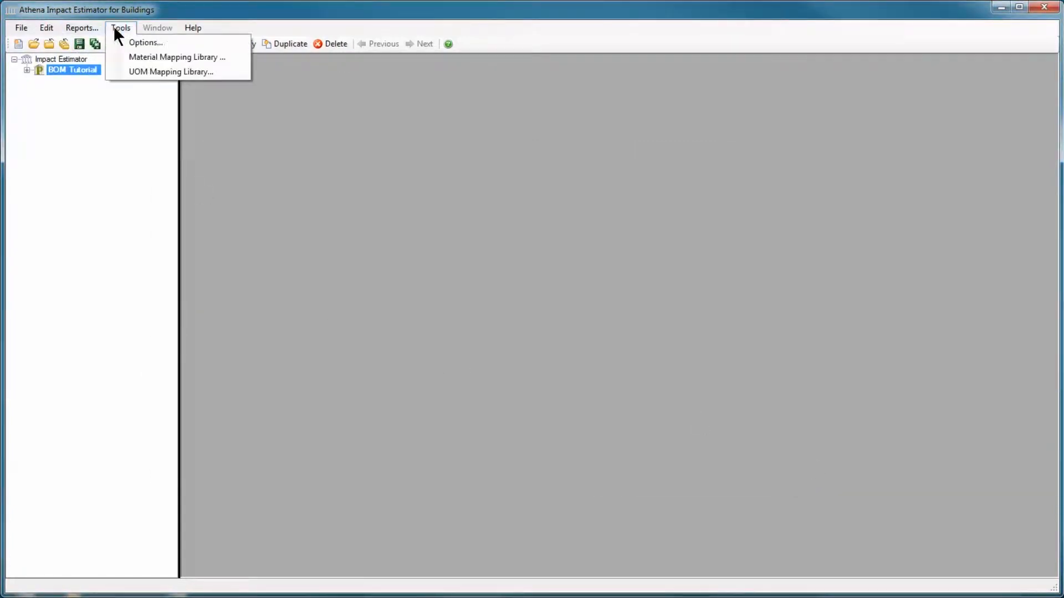
left_click(138, 57)
left_click_drag(262, 30, 386, 112)
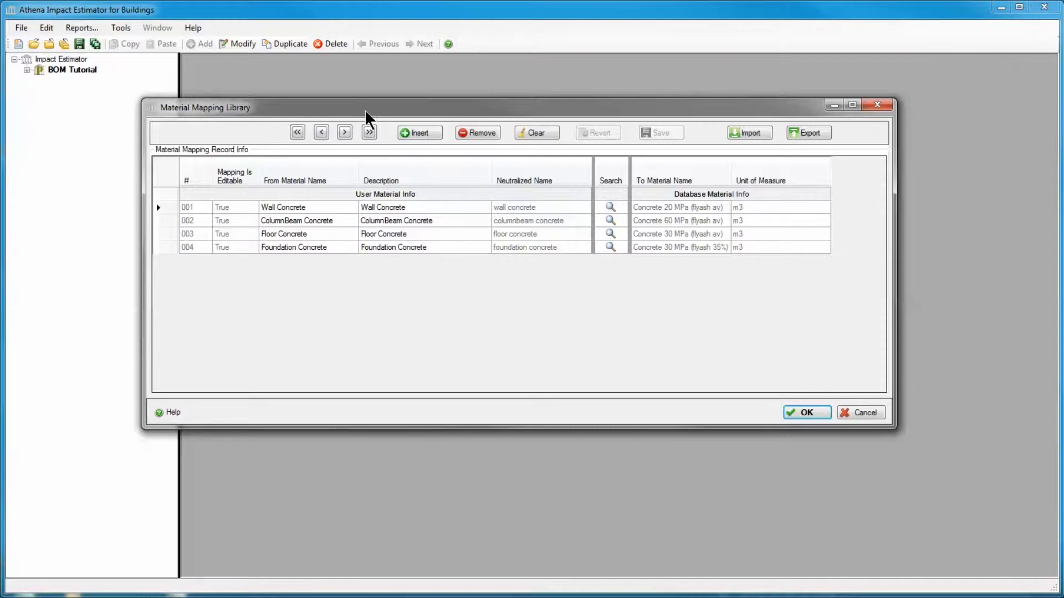
left_click(853, 413)
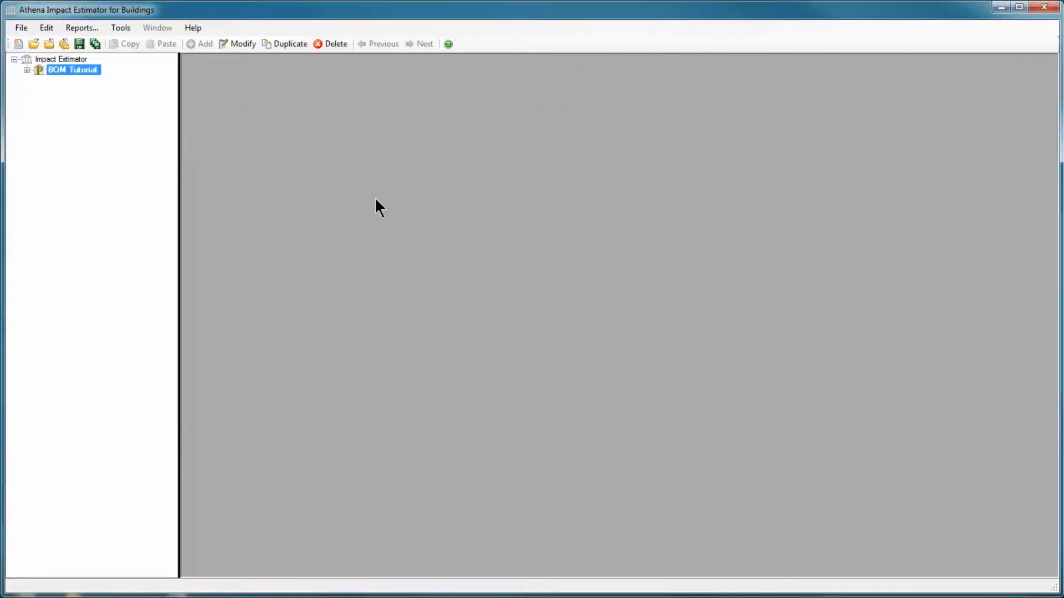
Import Mapping Table.xml into the material mapping library and accept the imported mappings
left_click(123, 29)
left_click(135, 53)
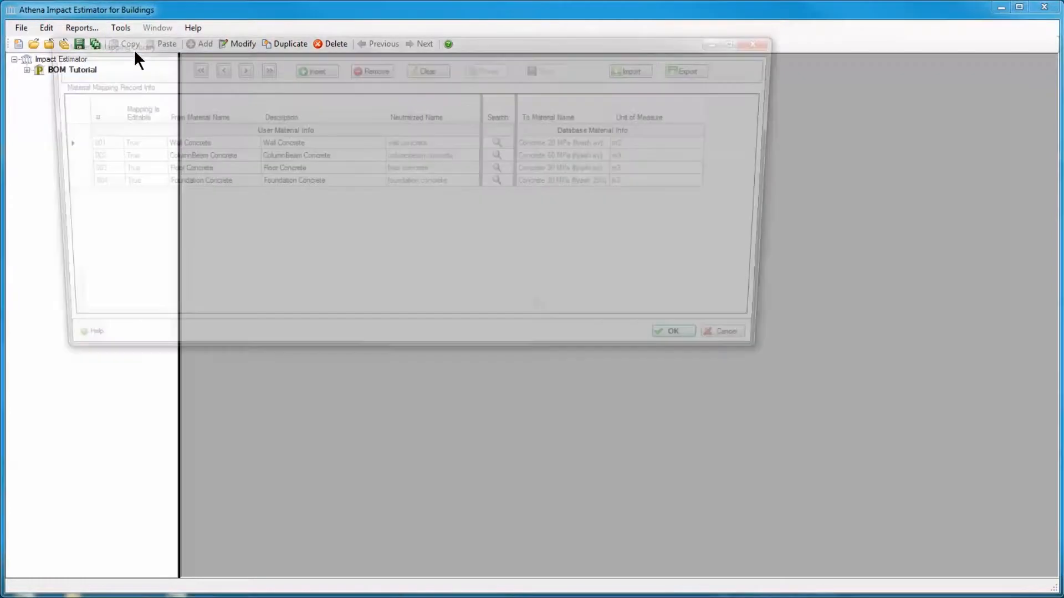
left_click_drag(456, 46, 563, 106)
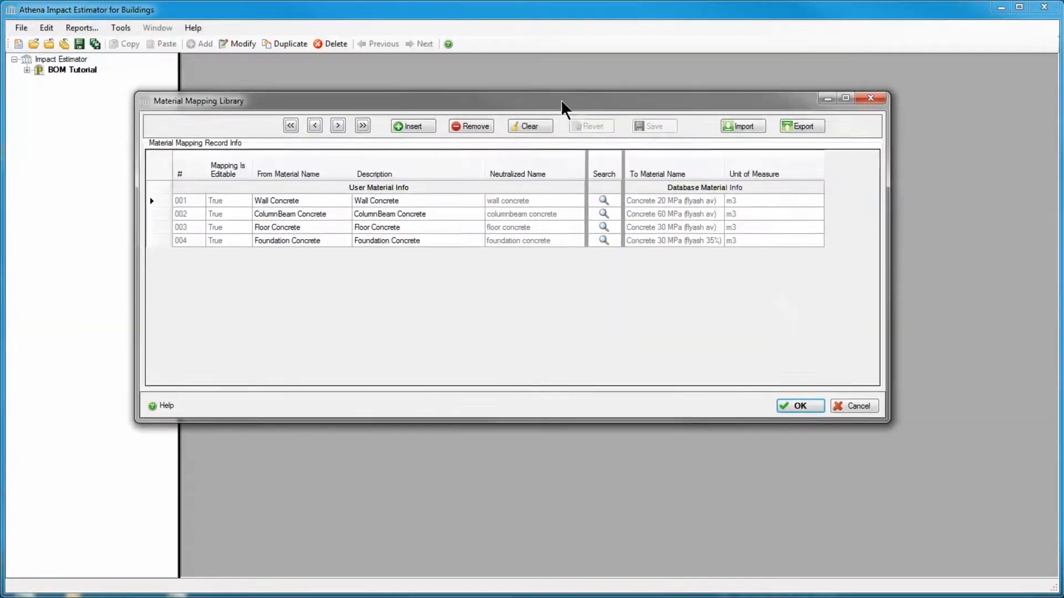
left_click(747, 128)
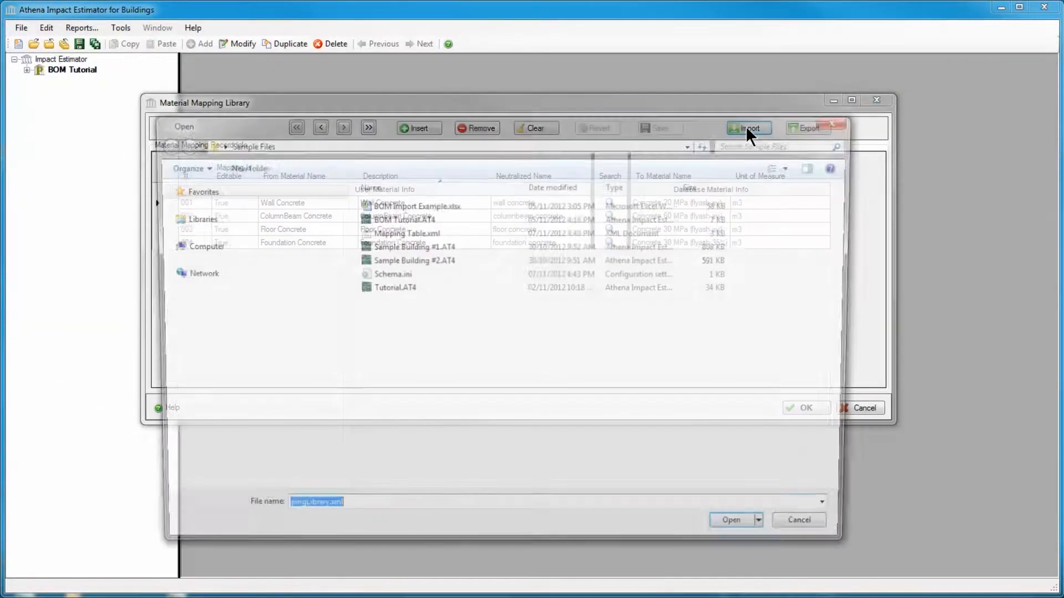
double_click(427, 233)
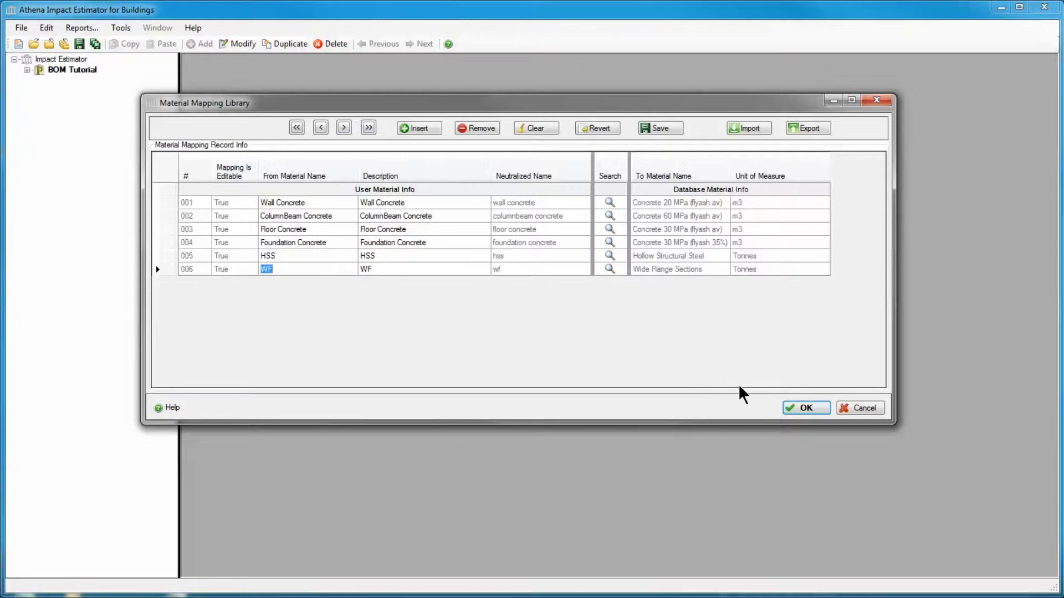
left_click(795, 408)
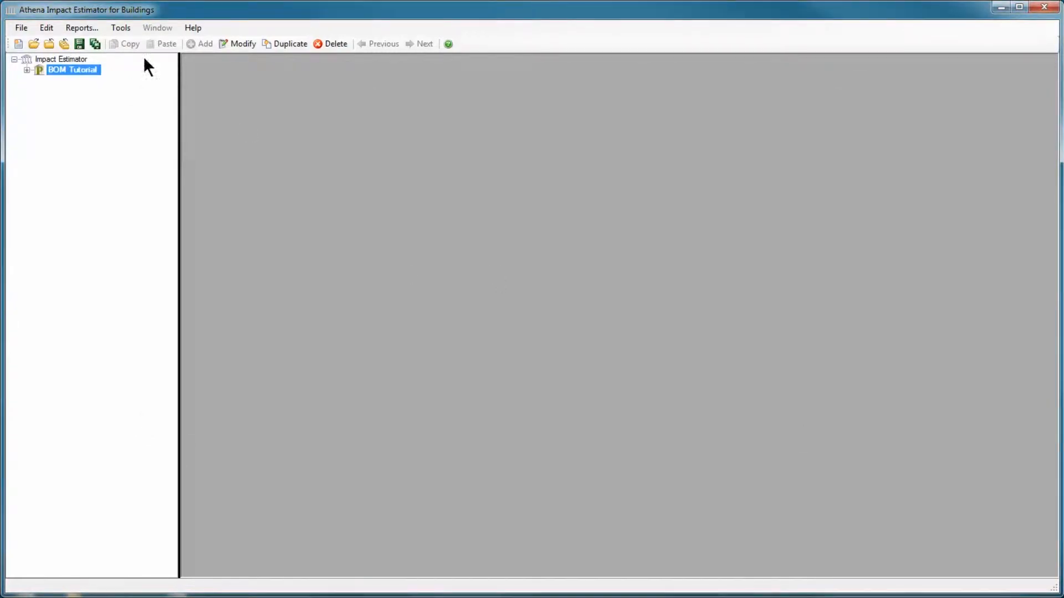
Reopen the material mapping library to check the imported mappings, then close it without changes
left_click(122, 31)
left_click(133, 55)
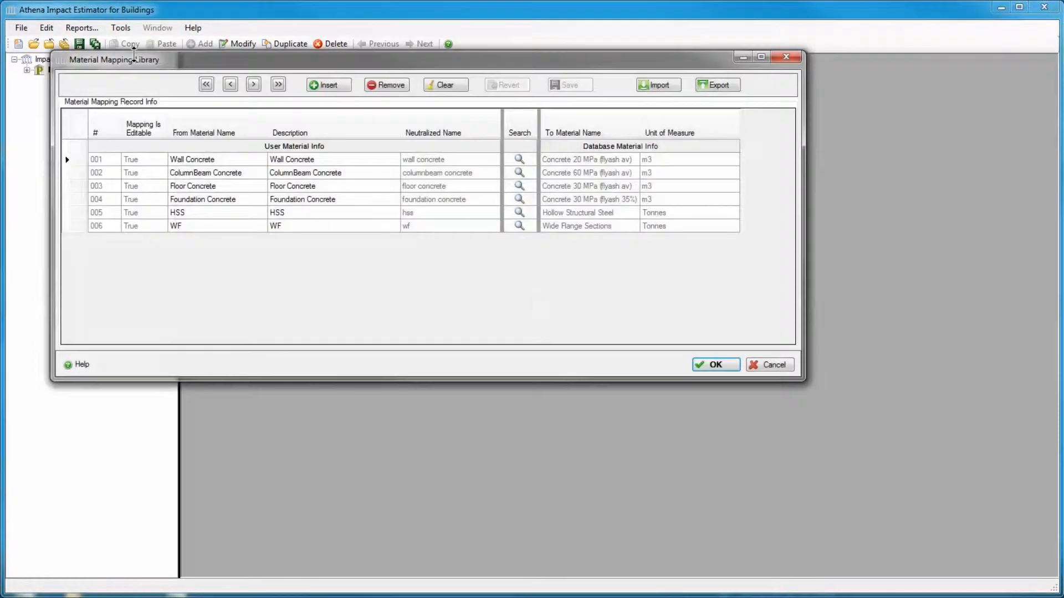
left_click_drag(199, 64, 357, 95)
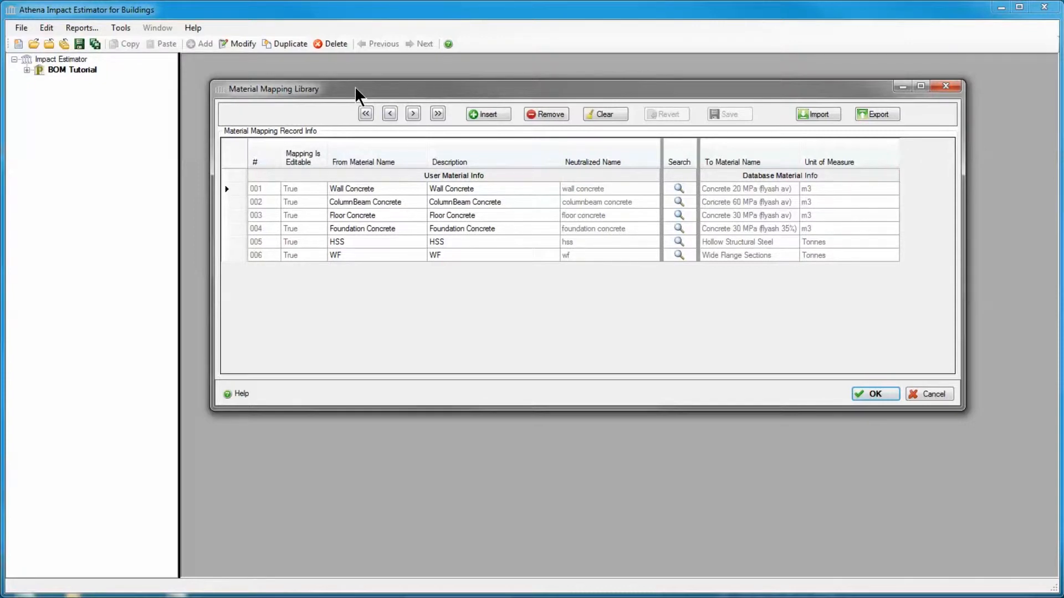
left_click(915, 393)
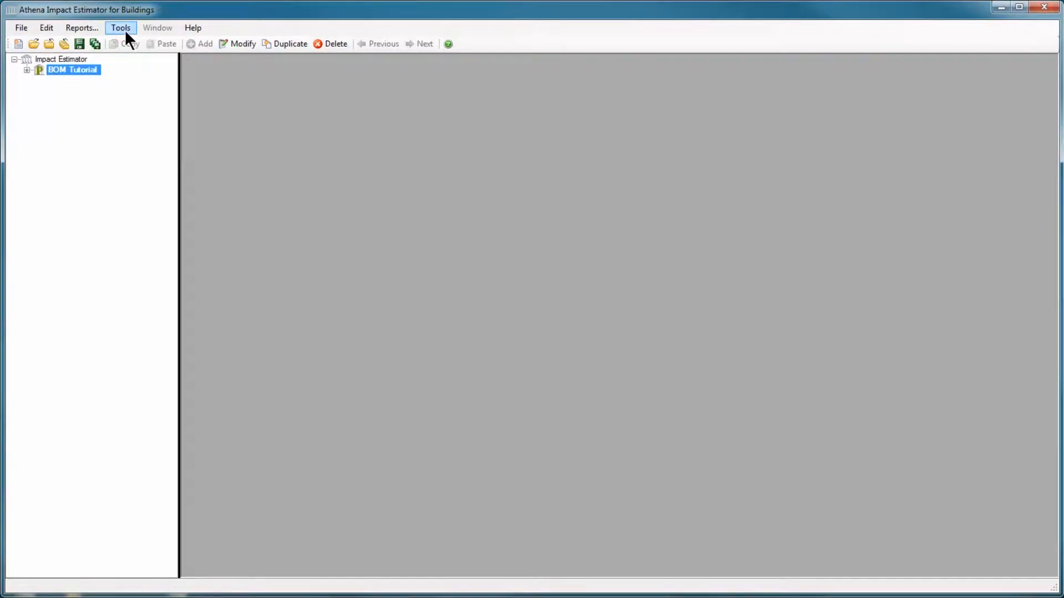
Open the unit of measure mapping library and export it to Sample Files as UOM Table.xml
left_click(125, 31)
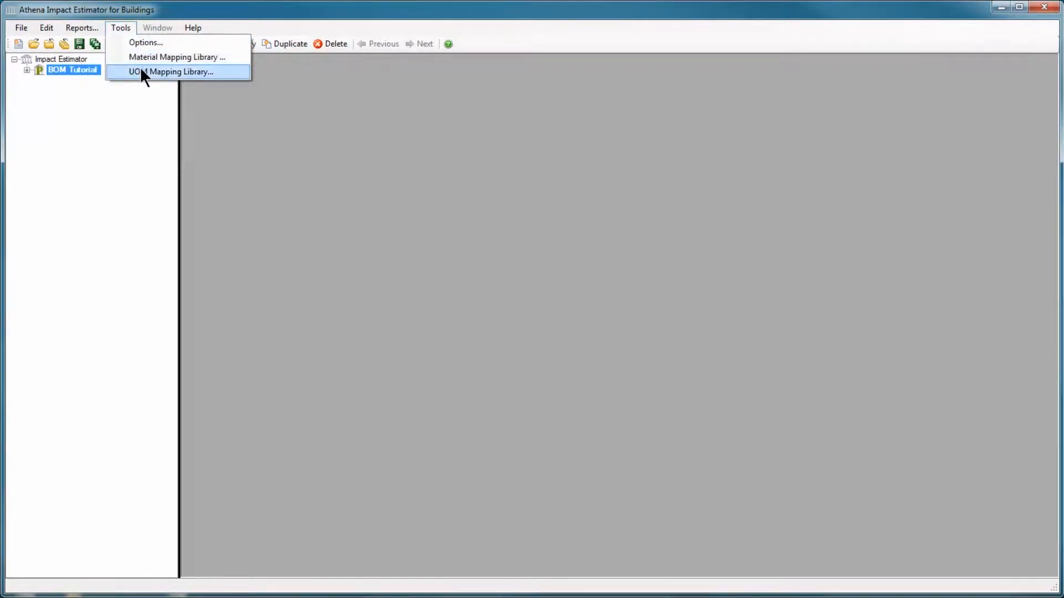
left_click(154, 75)
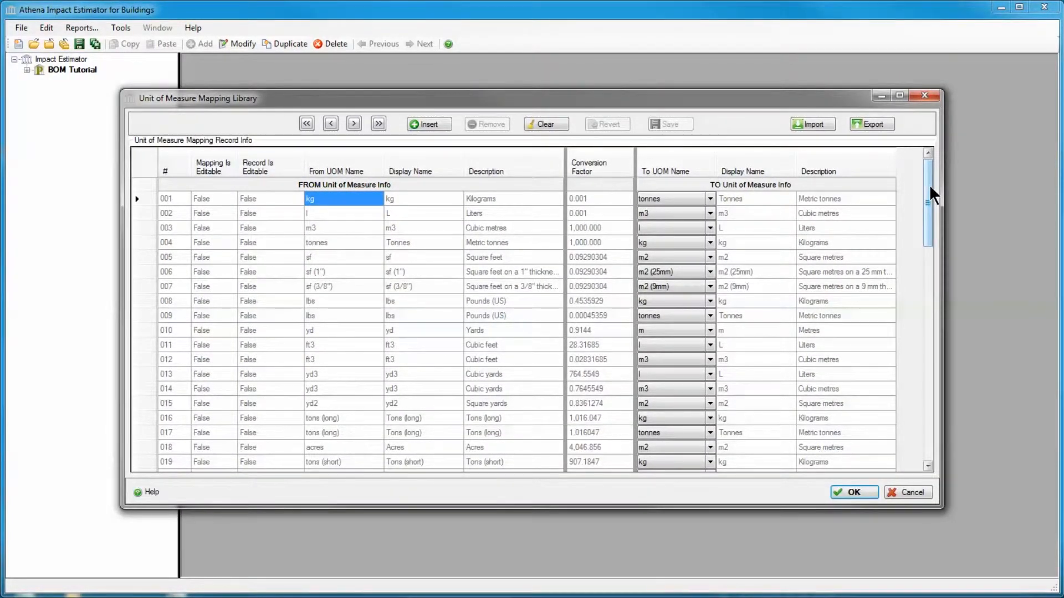
left_click_drag(930, 187, 929, 404)
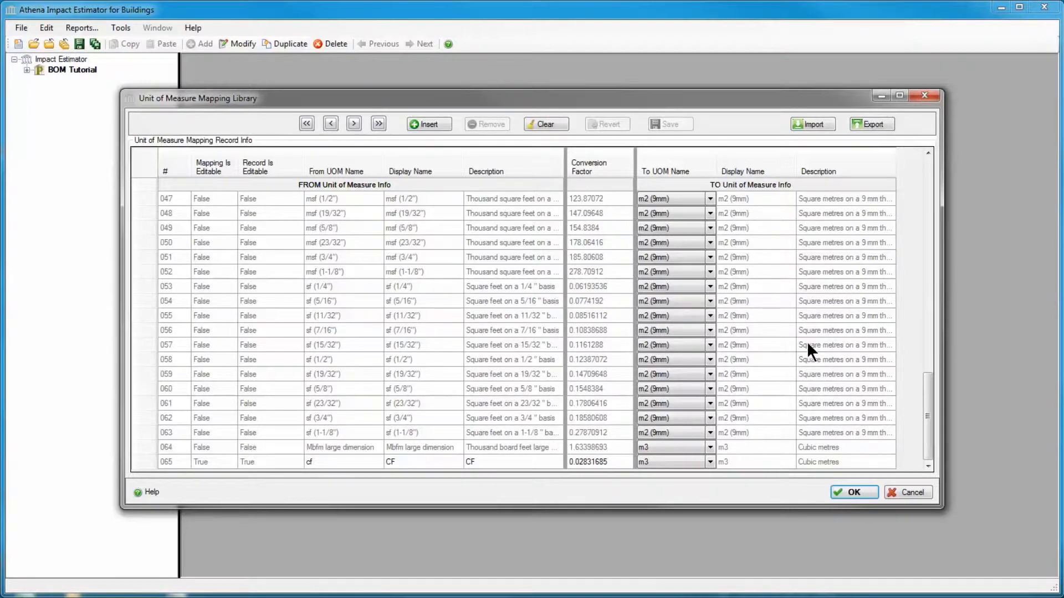
left_click(873, 124)
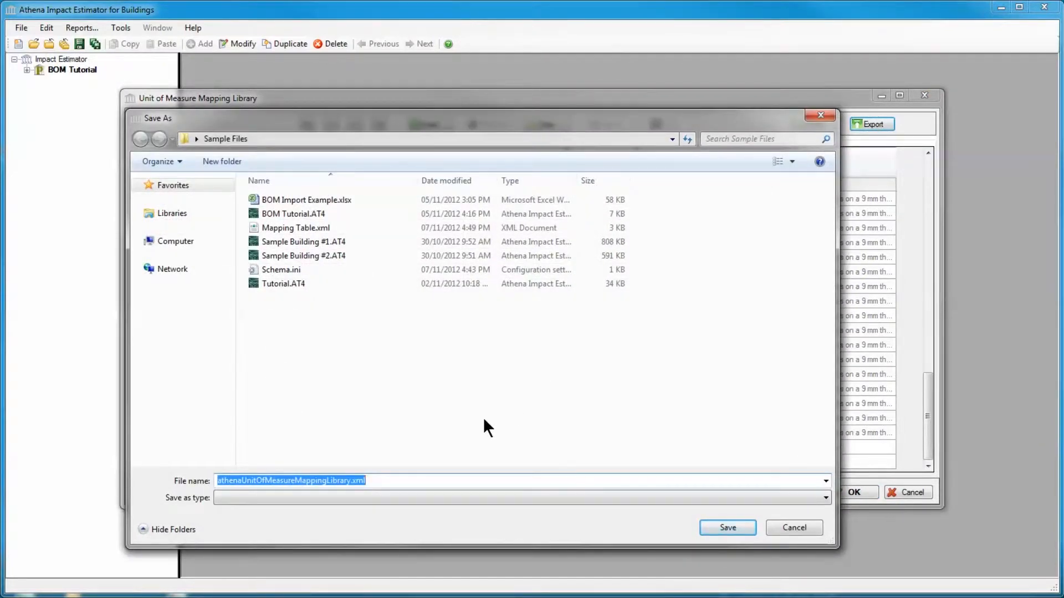
type("UOM")
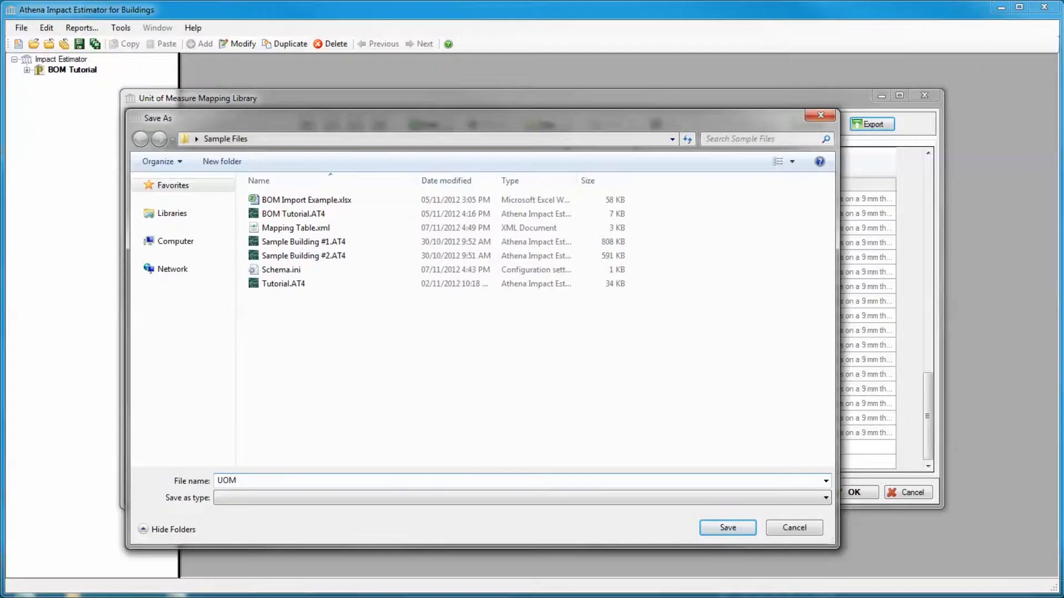
type(" Table.xml")
left_click(723, 523)
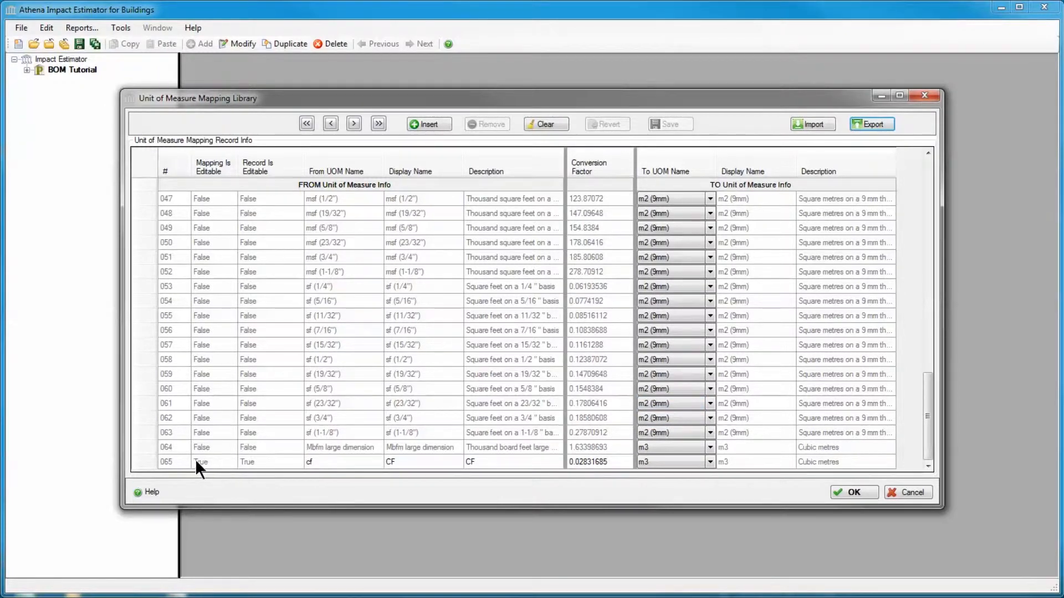
Remove the cf unit mapping from the unit of measure library
left_click(311, 460)
left_click(312, 461)
left_click(482, 126)
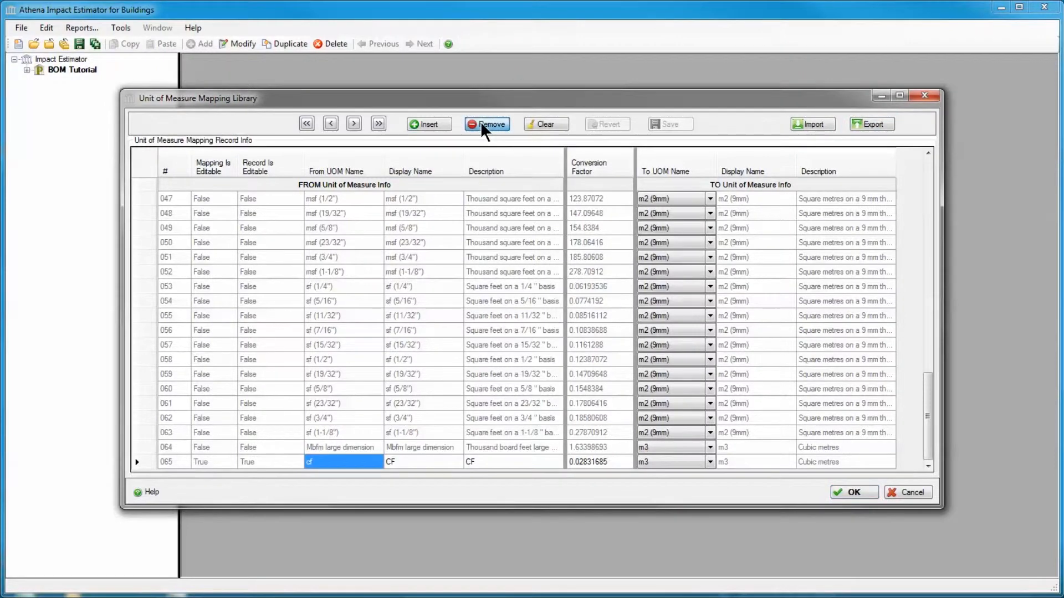
Insert a new unit mapping named unit demo with a conversion factor of 2
left_click(436, 127)
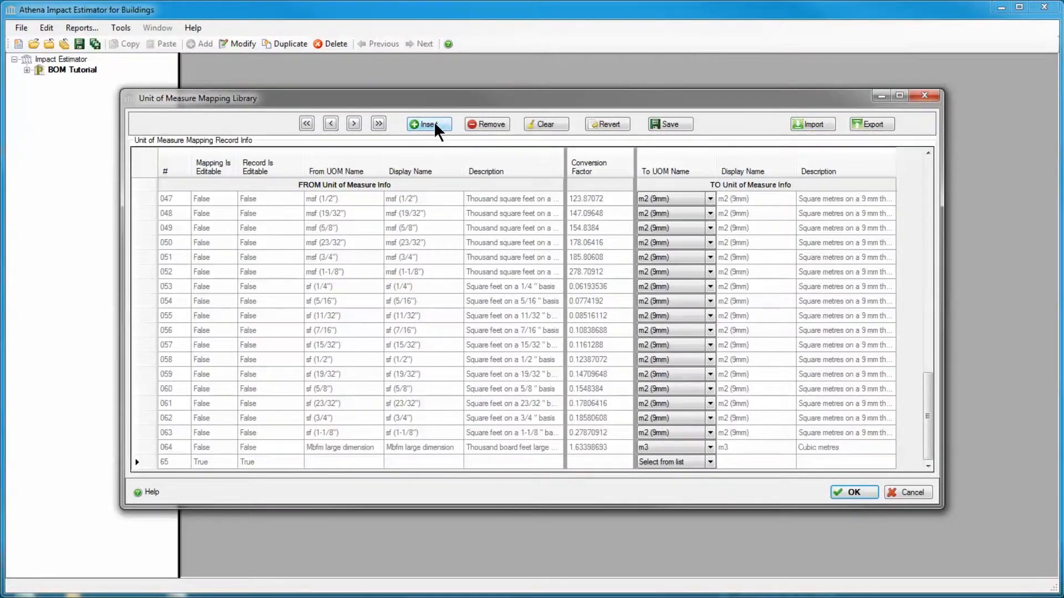
type("unit demo")
left_click(590, 462)
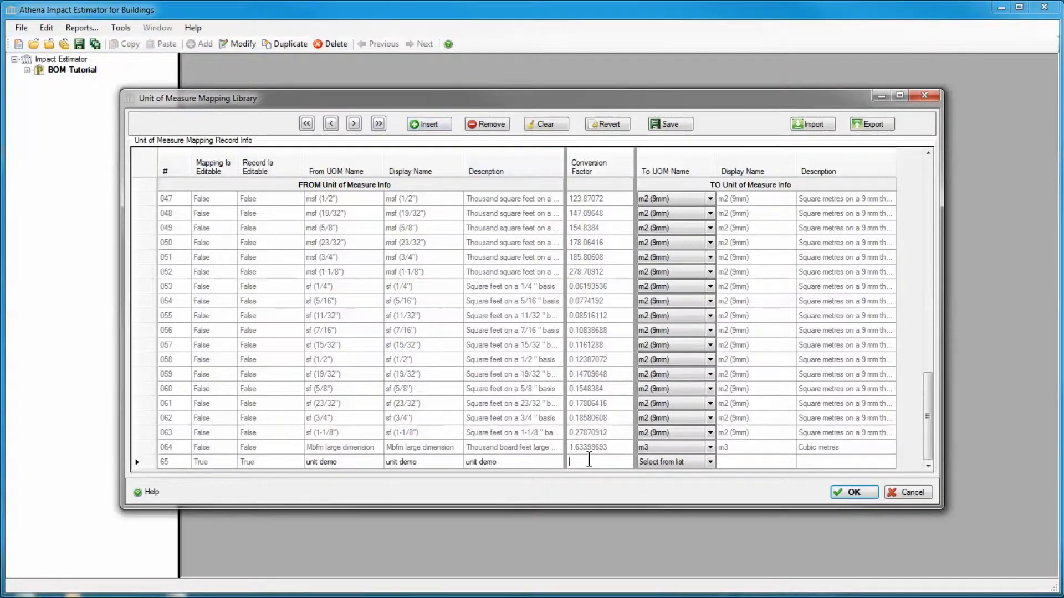
type("21")
key("BackSpace")
Map unit demo to kg and accept the unit of measure library changes
left_click(710, 463)
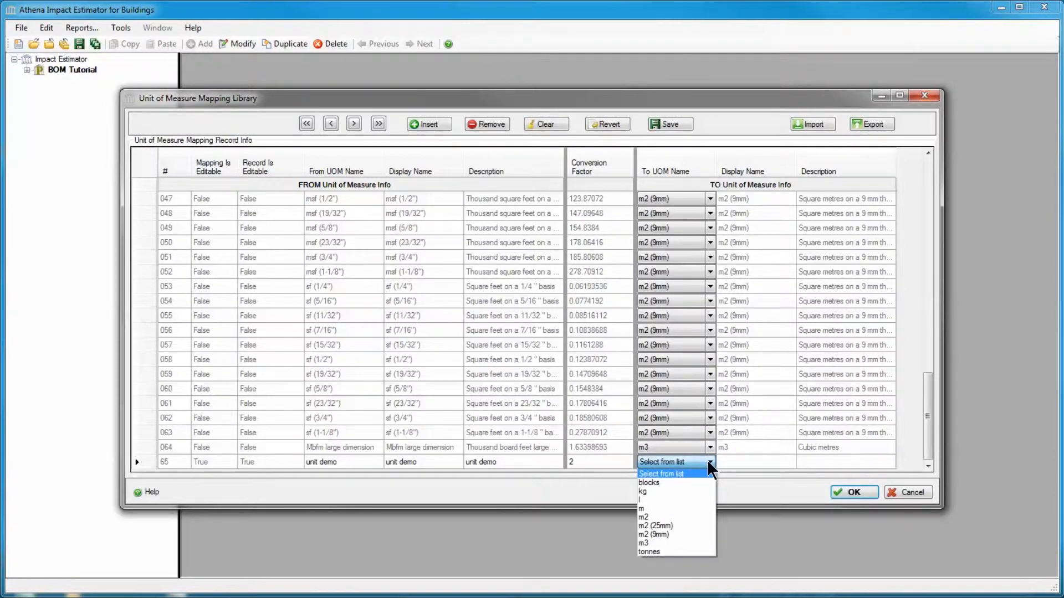
left_click(700, 492)
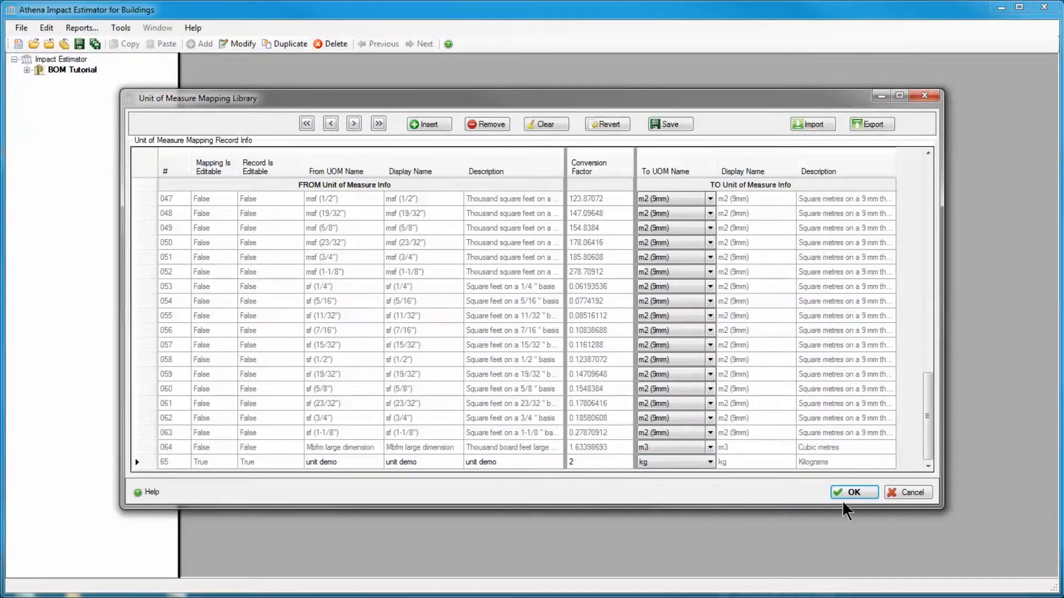
left_click(856, 493)
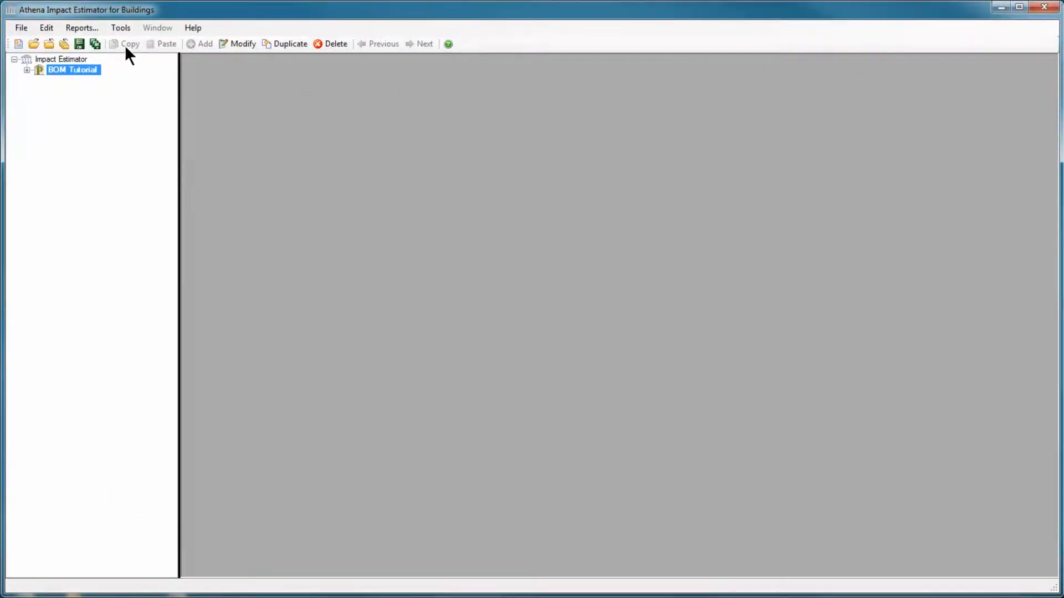
Reopen the unit of measure mapping library and import the exported UOM table file into it
left_click(124, 26)
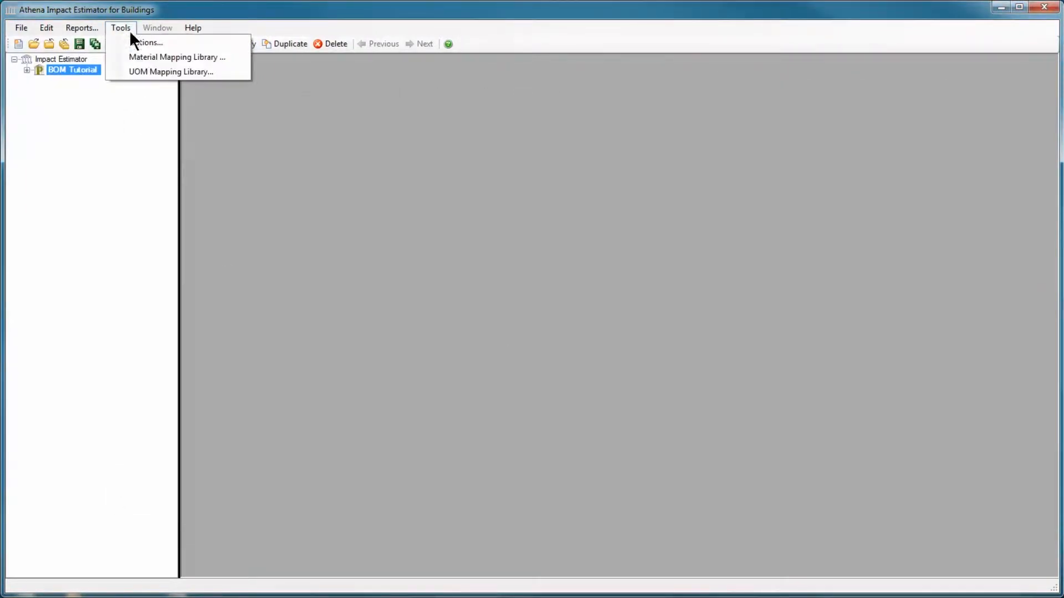
left_click(151, 70)
left_click_drag(927, 190, 932, 421)
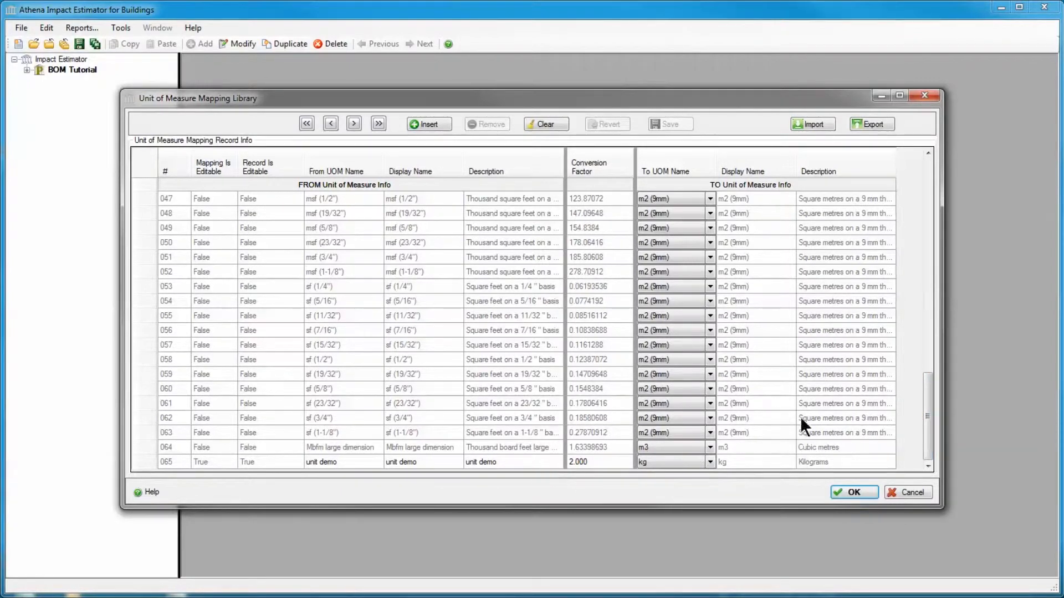
left_click(806, 124)
double_click(381, 297)
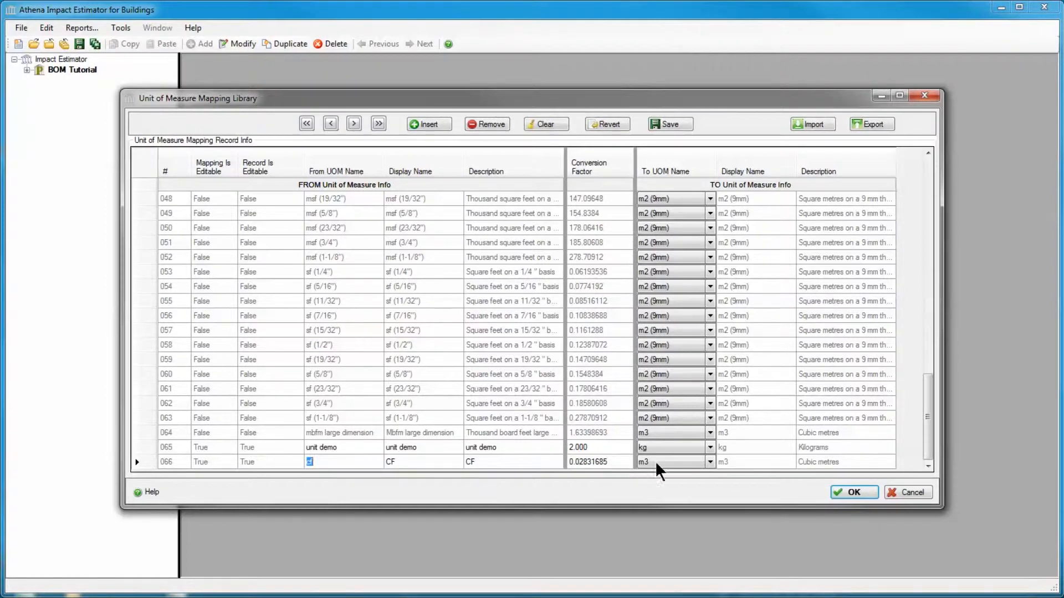
Review the unit of measure mapping records in the library after the import, from the first entries through to the last
left_click_drag(921, 439, 906, 218)
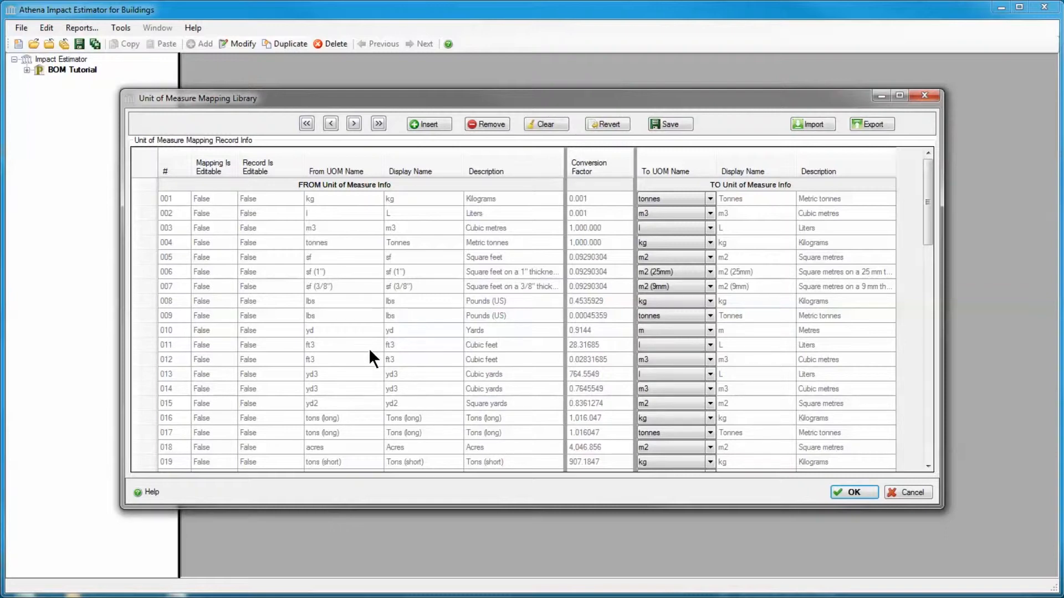
scroll(368, 349, "down", 4)
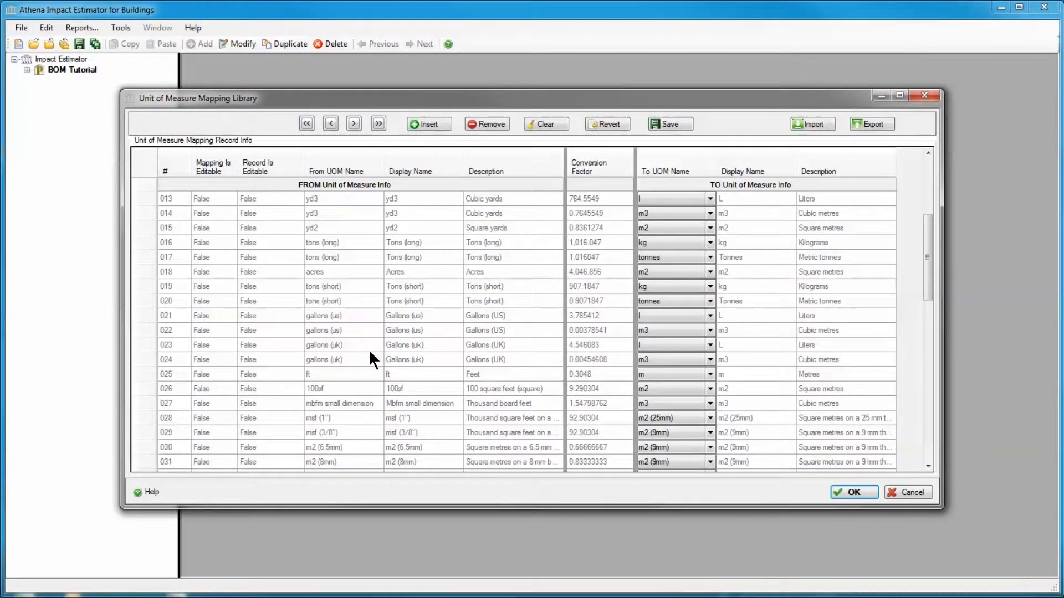
scroll(368, 349, "down", 3)
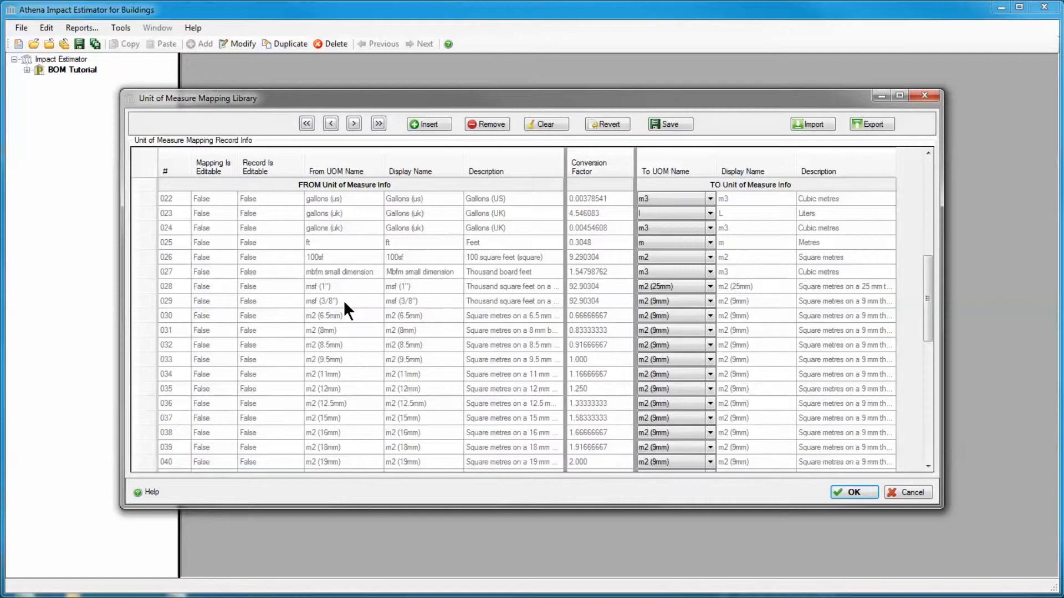
scroll(344, 301, "down", 2)
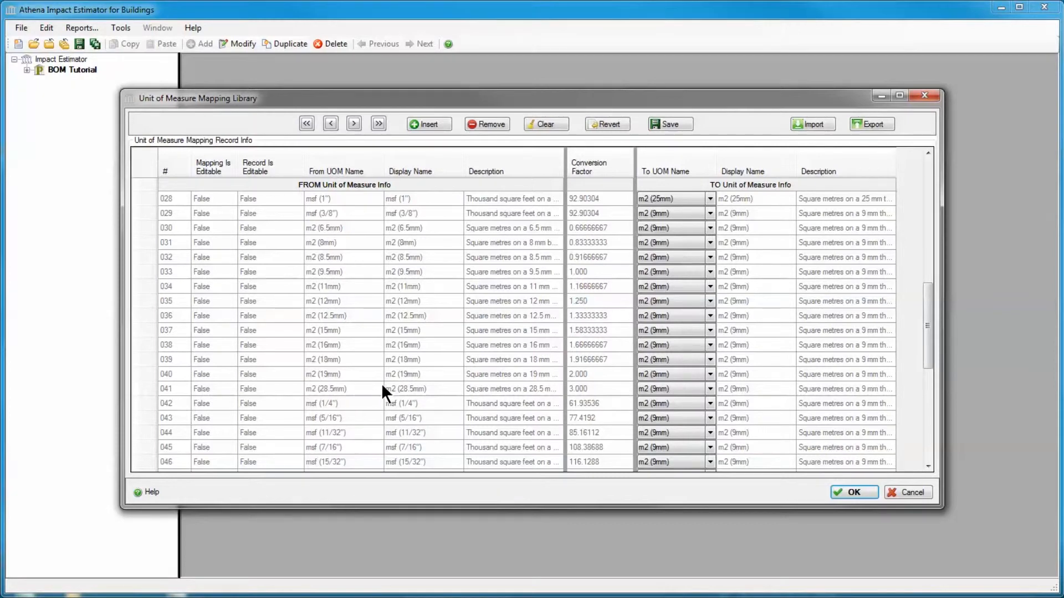
scroll(378, 388, "down", 4)
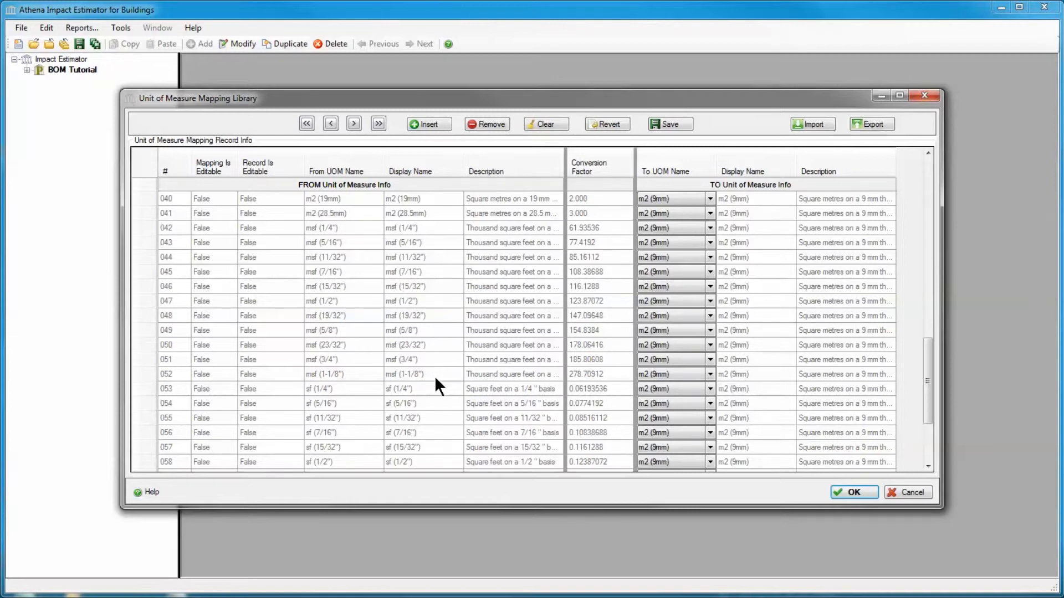
scroll(436, 379, "down", 2)
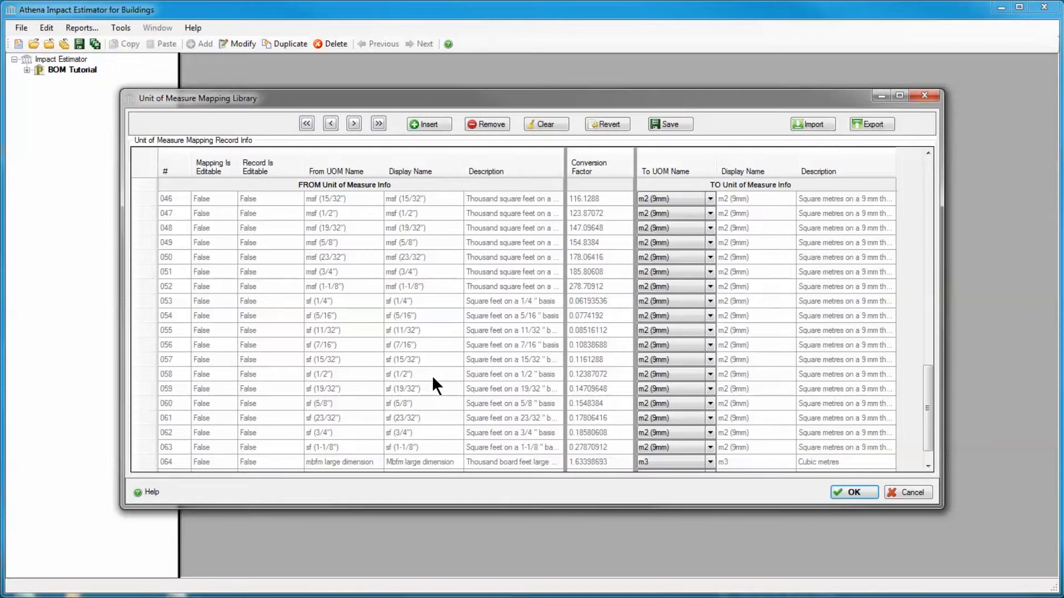
scroll(431, 374, "down", 1)
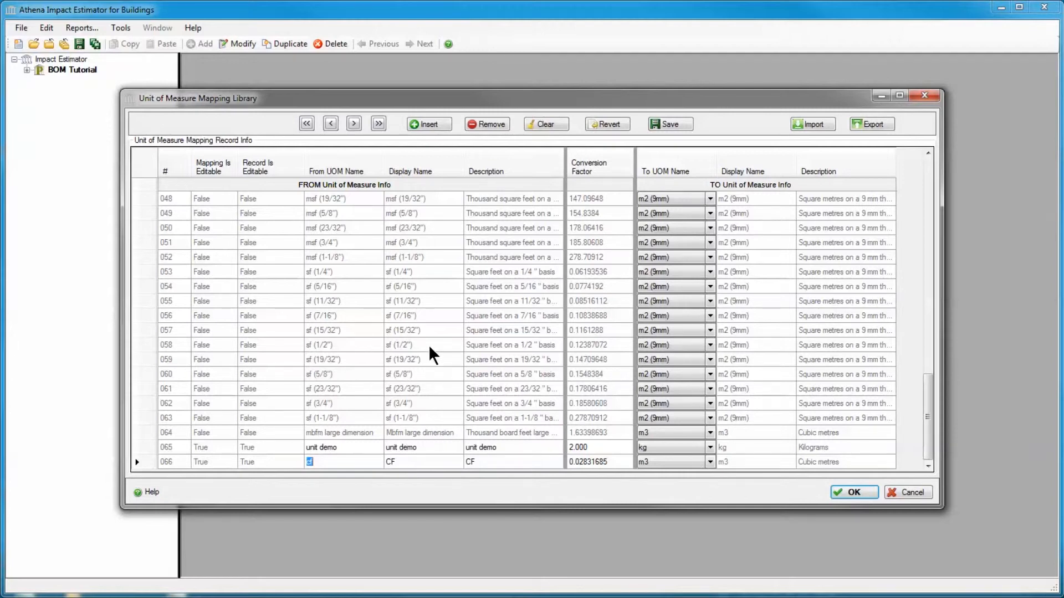
scroll(429, 348, "up", 9)
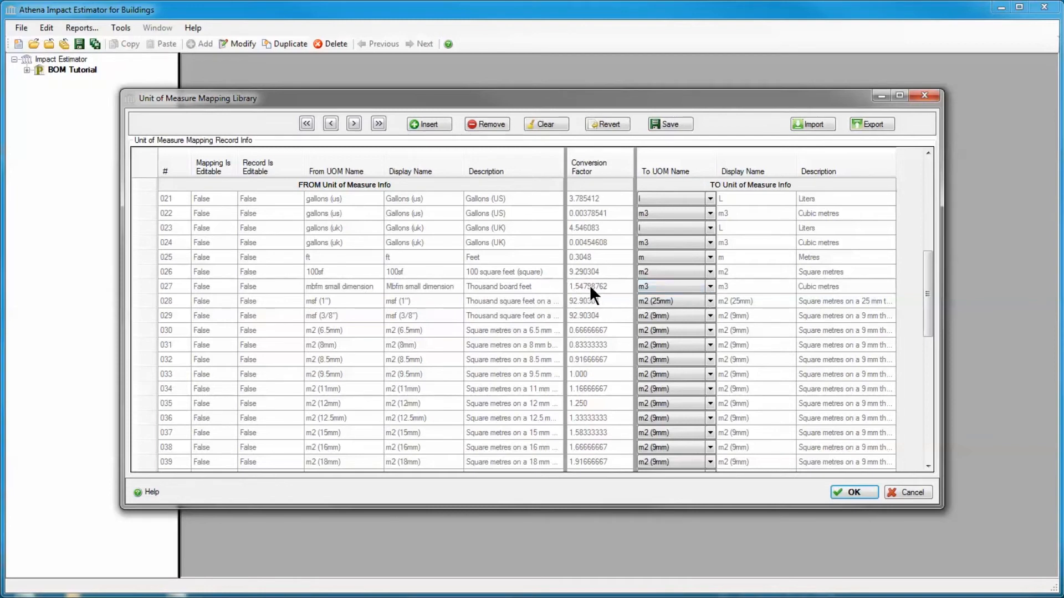
scroll(467, 344, "down", 9)
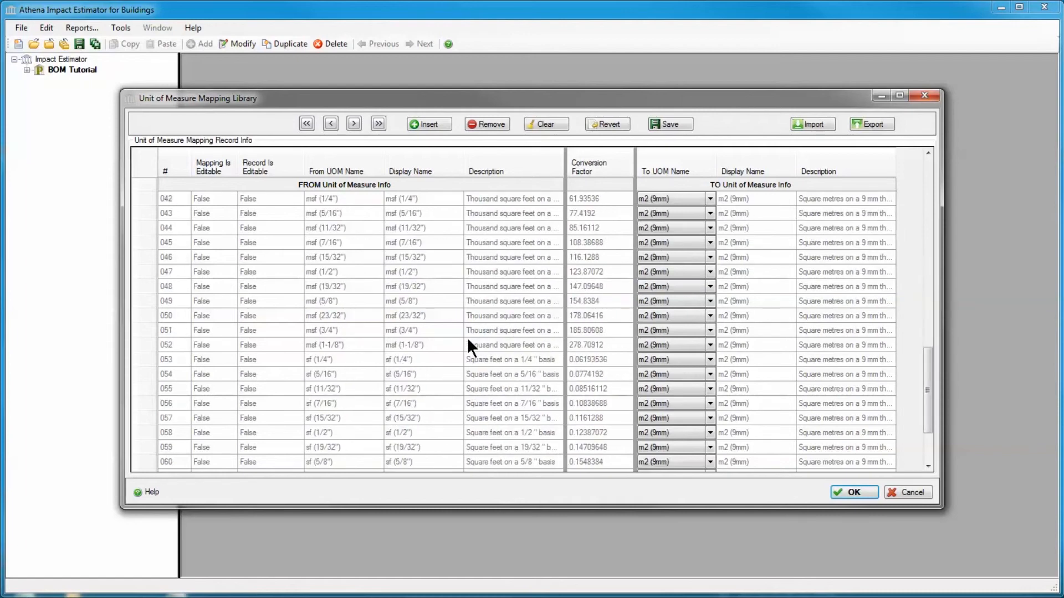